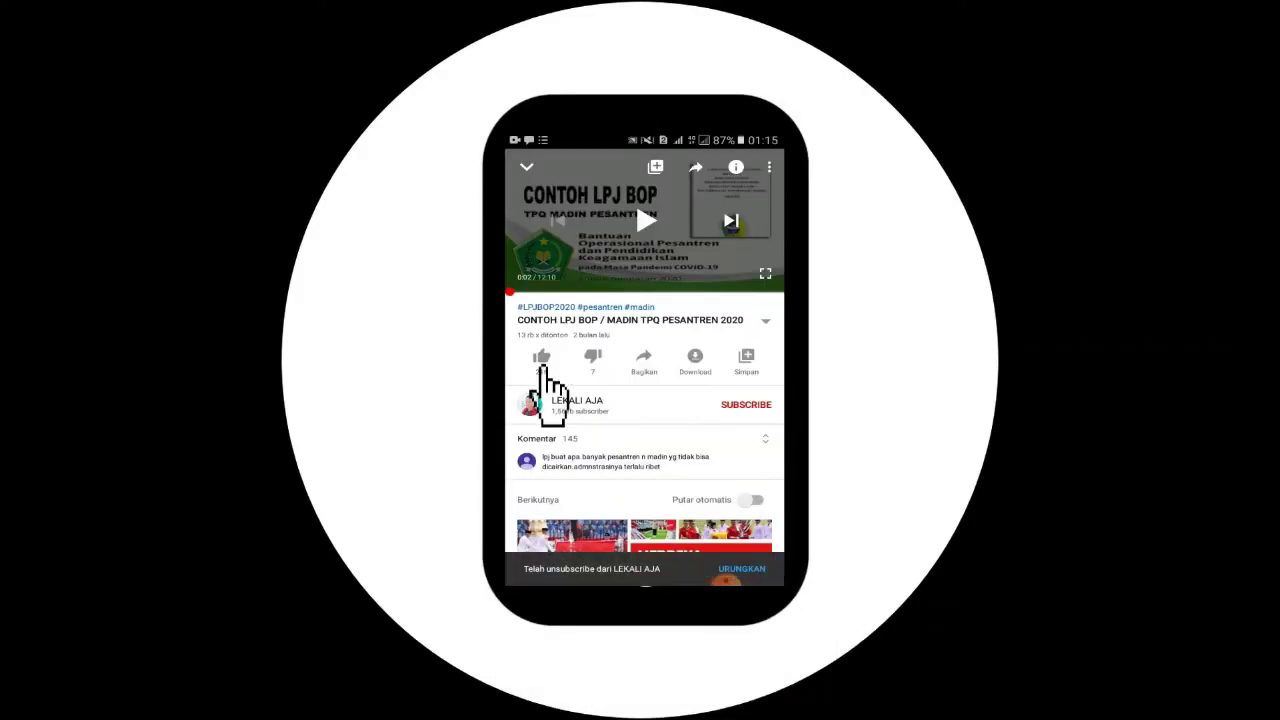
Like the intro video and subscribe to the channel with all notifications turned on.
{"action": "left_click", "coordinate": [541, 357]}
{"action": "left_click", "coordinate": [740, 405]}
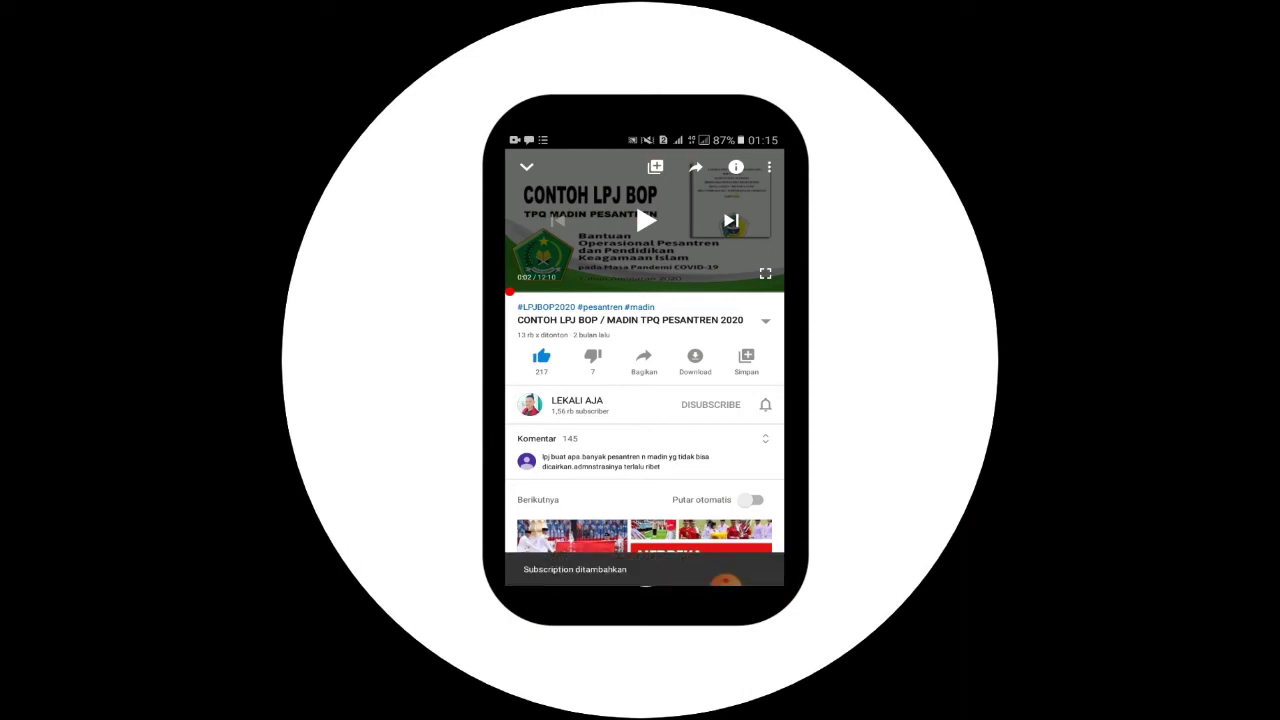
{"action": "left_click", "coordinate": [765, 404]}
{"action": "left_click", "coordinate": [750, 376]}
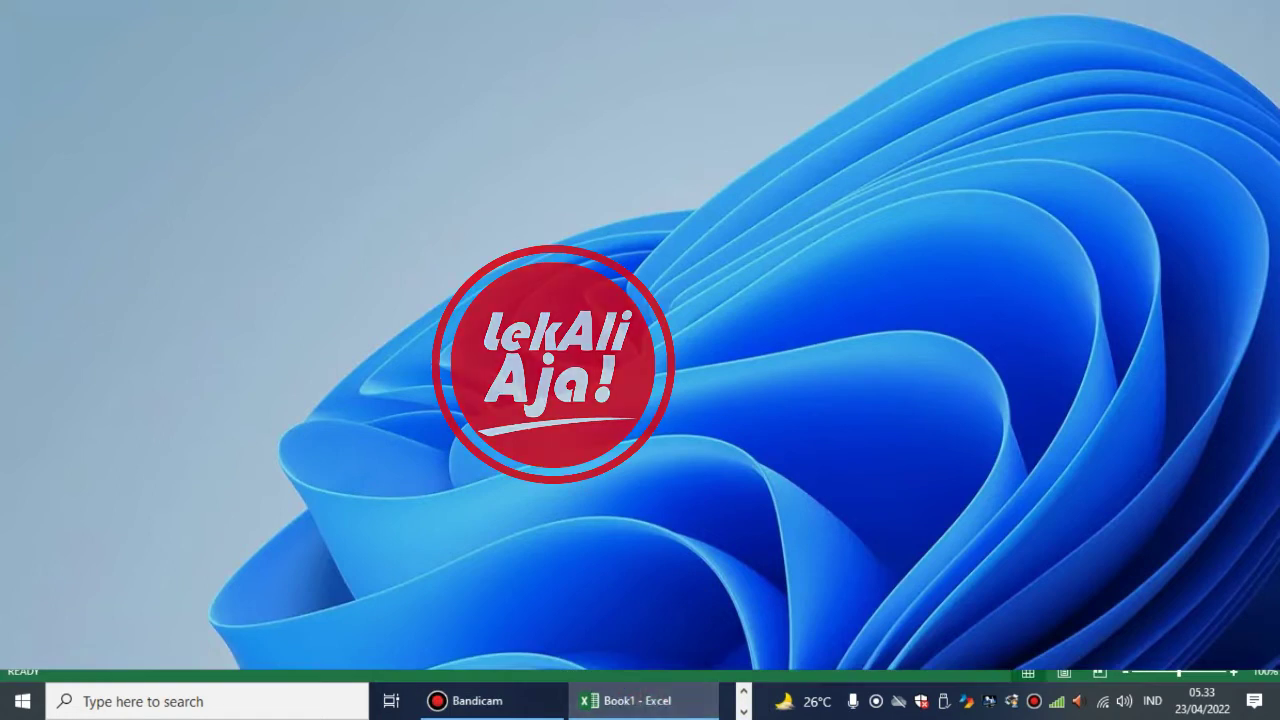
Return to the student table workbook and enter numeral I in cell B5.
{"action": "left_click", "coordinate": [653, 705]}
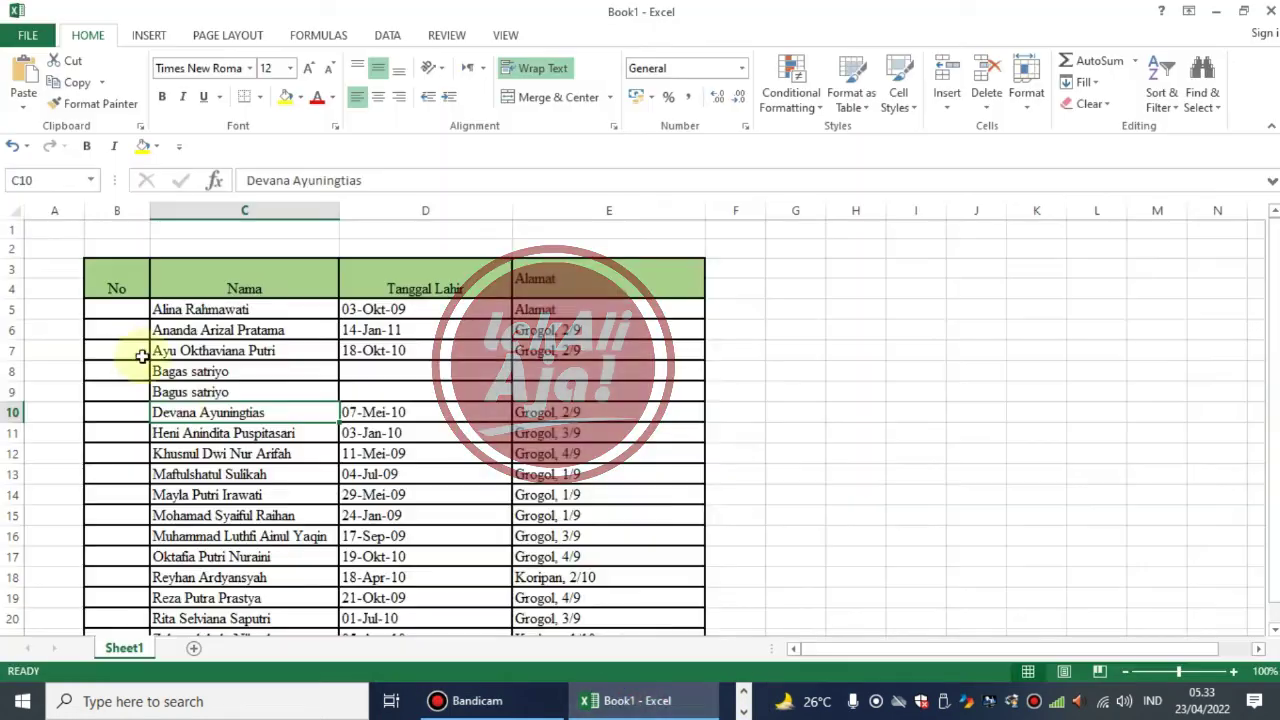
{"action": "left_click", "coordinate": [117, 391]}
{"action": "left_click", "coordinate": [118, 312]}
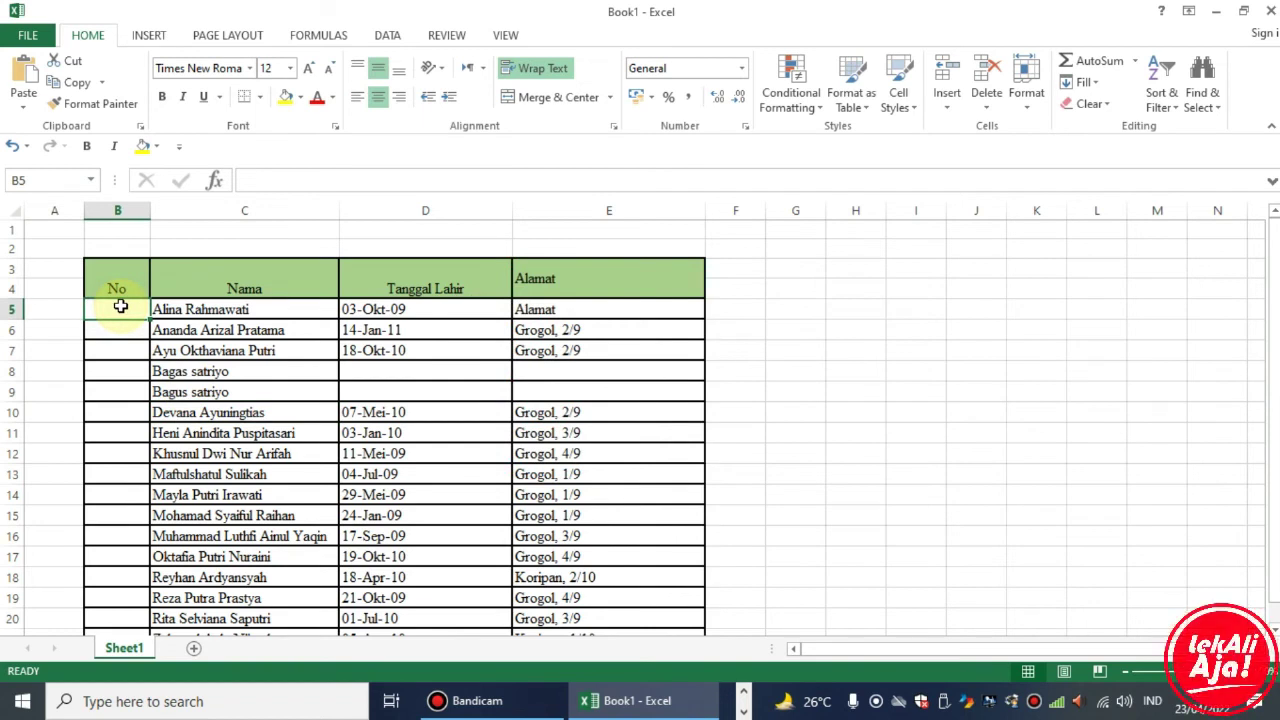
{"action": "type", "text": "1"}
{"action": "left_click", "coordinate": [119, 328]}
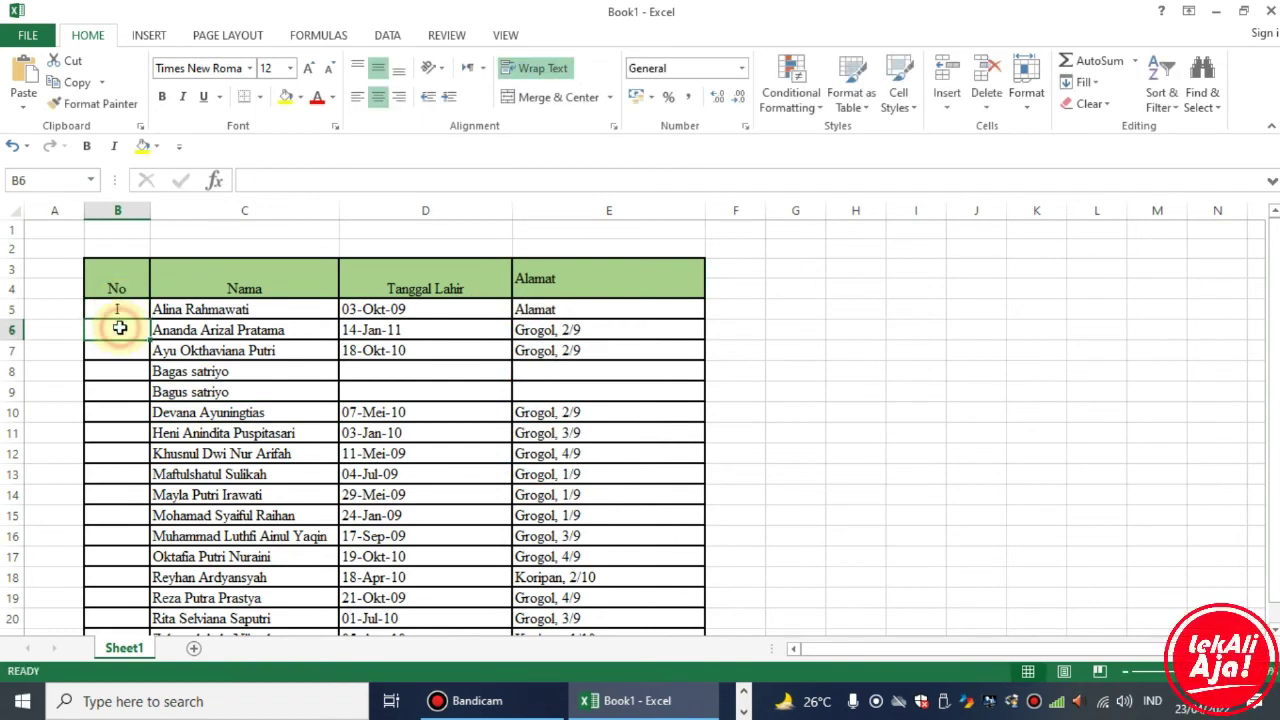
Enter II and III in B6:B7, then fill the I–III cycle down to row 20.
{"action": "type", "text": "II"}
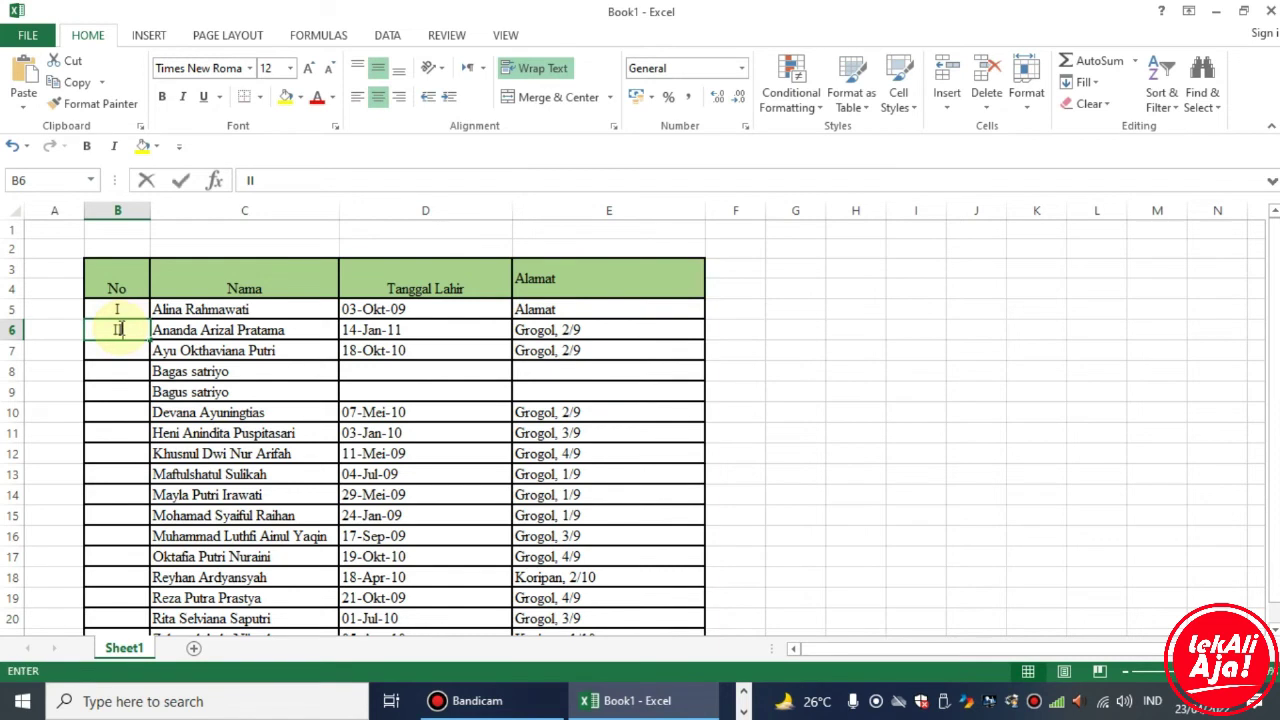
{"action": "type", "text": "I"}
{"action": "left_click", "coordinate": [122, 347]}
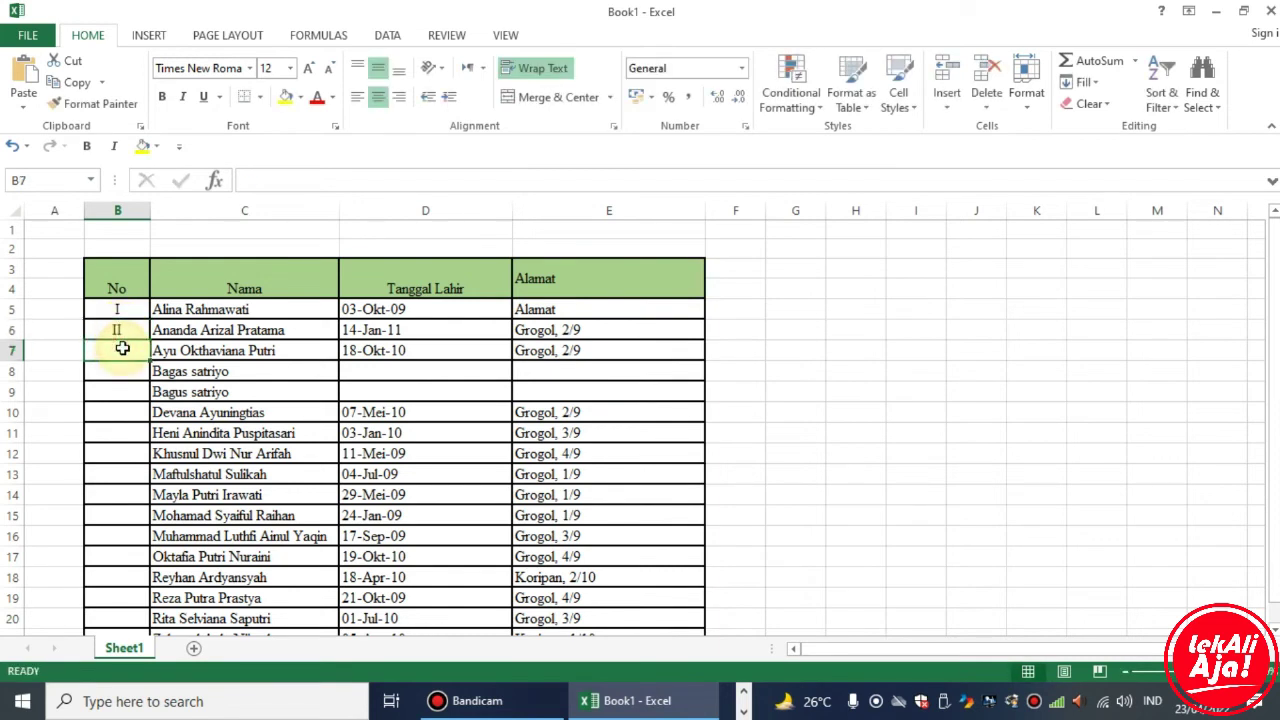
{"action": "type", "text": "II"}
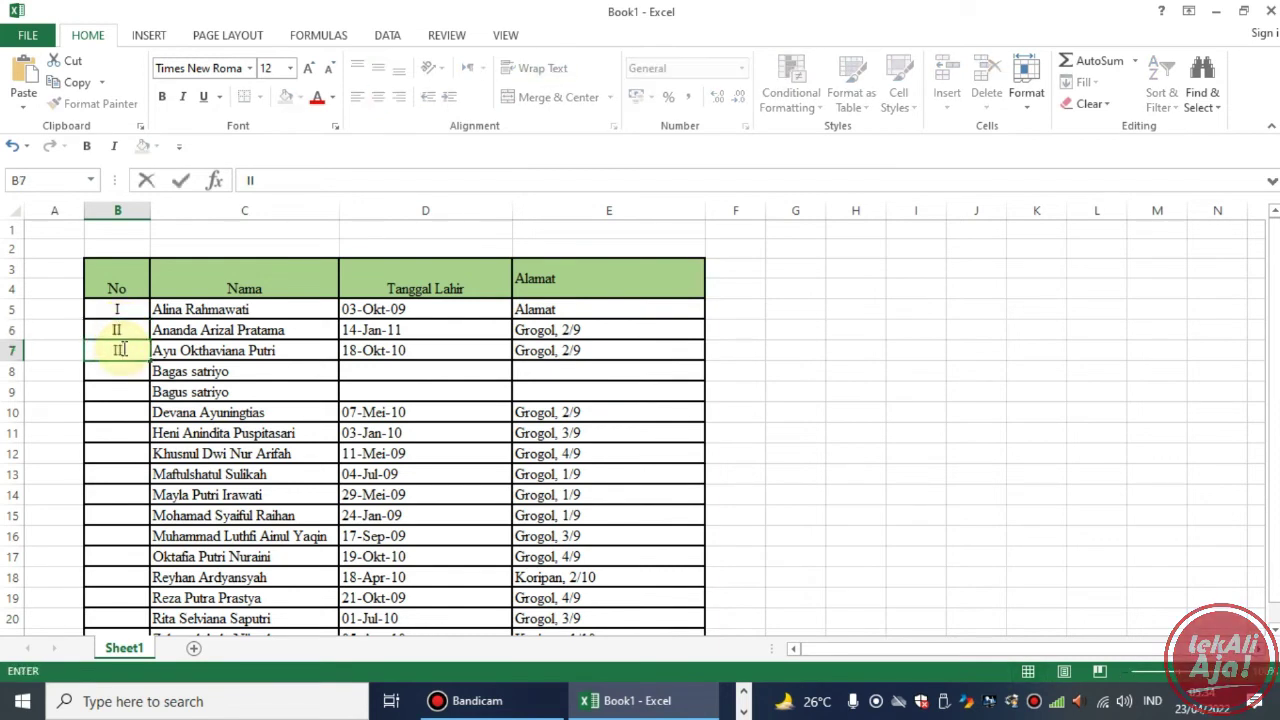
{"action": "type", "text": "I"}
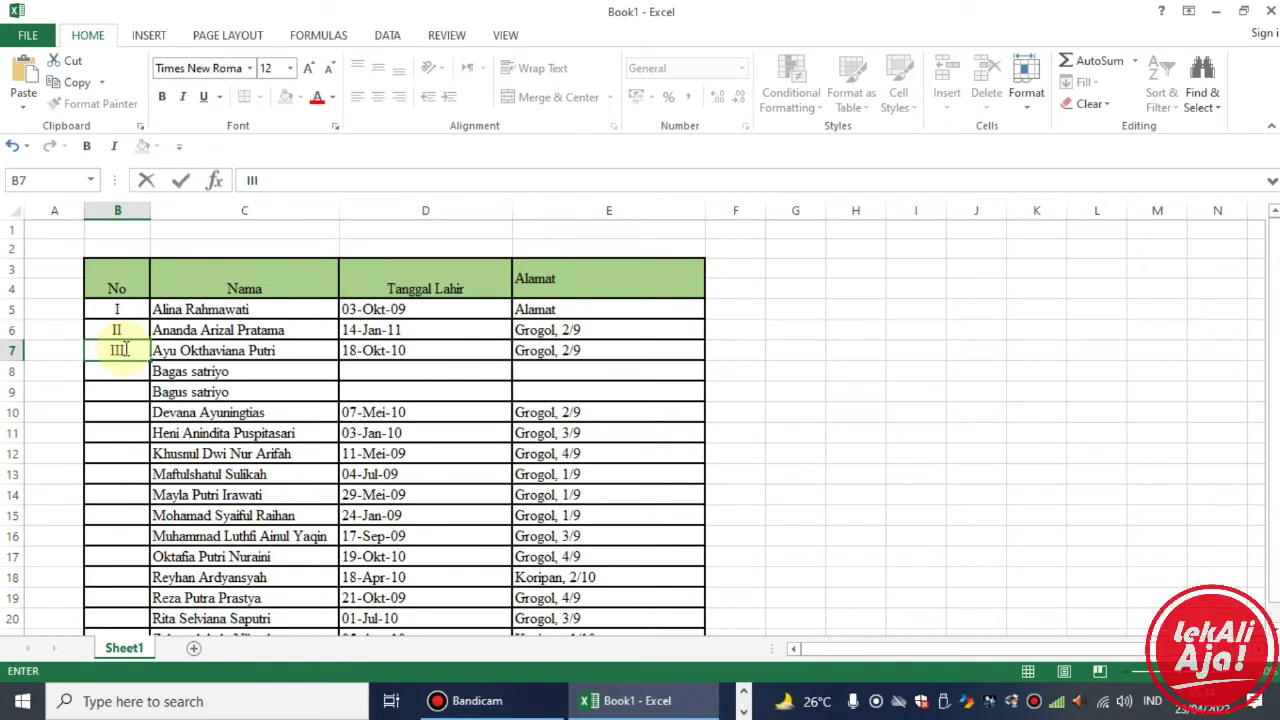
{"action": "left_click", "coordinate": [136, 305]}
{"action": "left_click_drag", "start_coordinate": [136, 305], "coordinate": [122, 390]}
{"action": "mouse_move", "coordinate": [127, 310]}
{"action": "left_mouse_down"}
{"action": "mouse_move", "coordinate": [132, 357]}
{"action": "mouse_move", "coordinate": [150, 361]}
{"action": "mouse_move", "coordinate": [137, 580]}
{"action": "mouse_move", "coordinate": [150, 622]}
{"action": "left_mouse_up"}
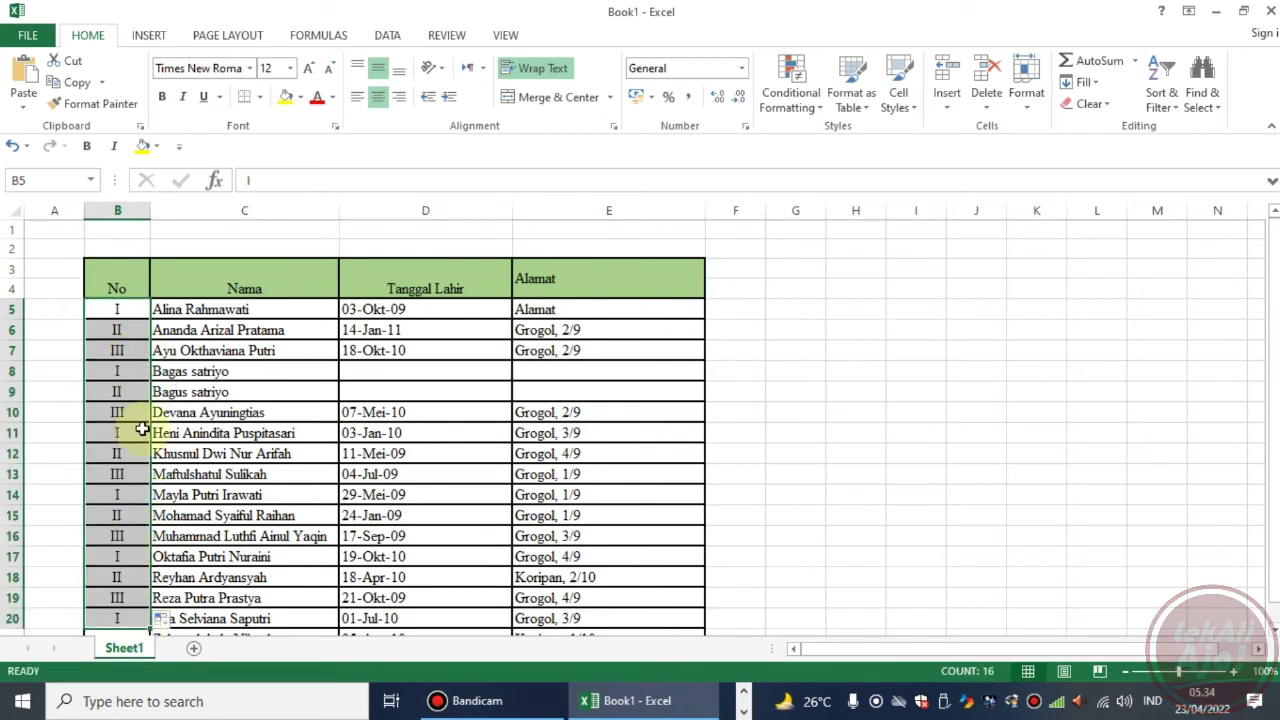
Undo the fill and the three numerals to empty column B, then select B5.
{"action": "scroll", "coordinate": [104, 560], "scroll_direction": "down", "scroll_amount": 3}
{"action": "scroll", "coordinate": [104, 520], "scroll_direction": "up", "scroll_amount": 3}
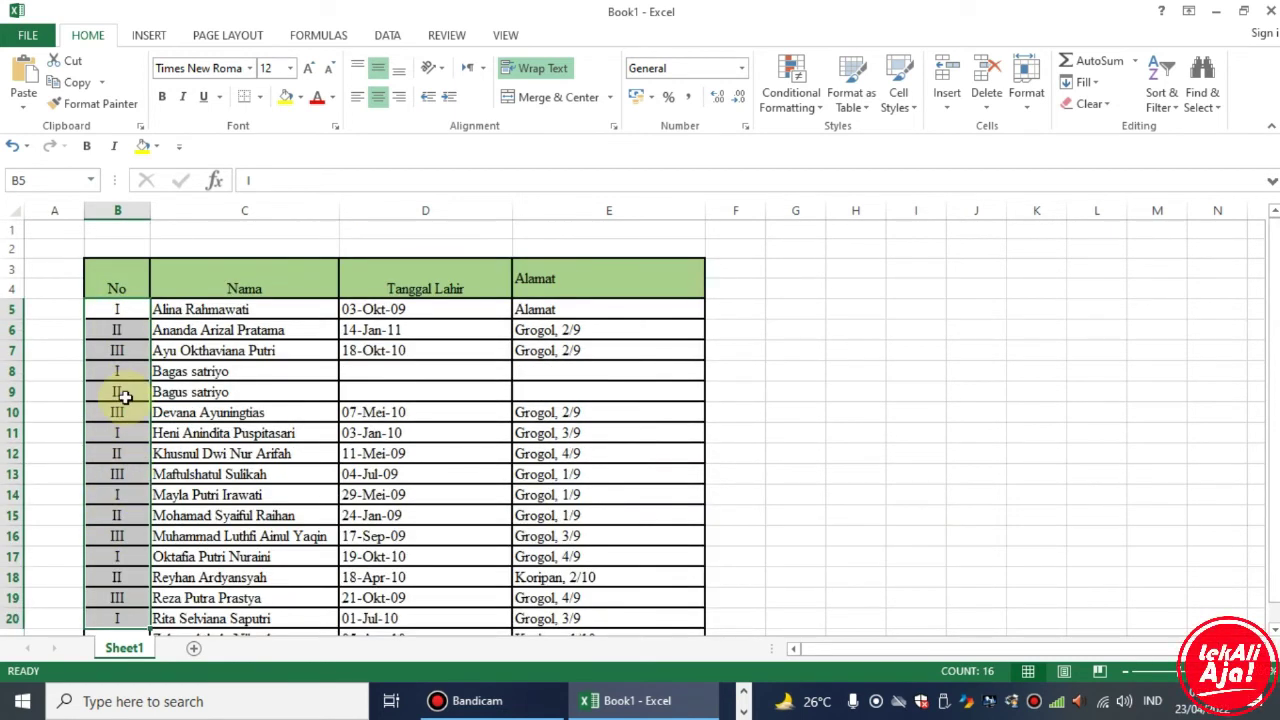
{"action": "left_click", "coordinate": [12, 147]}
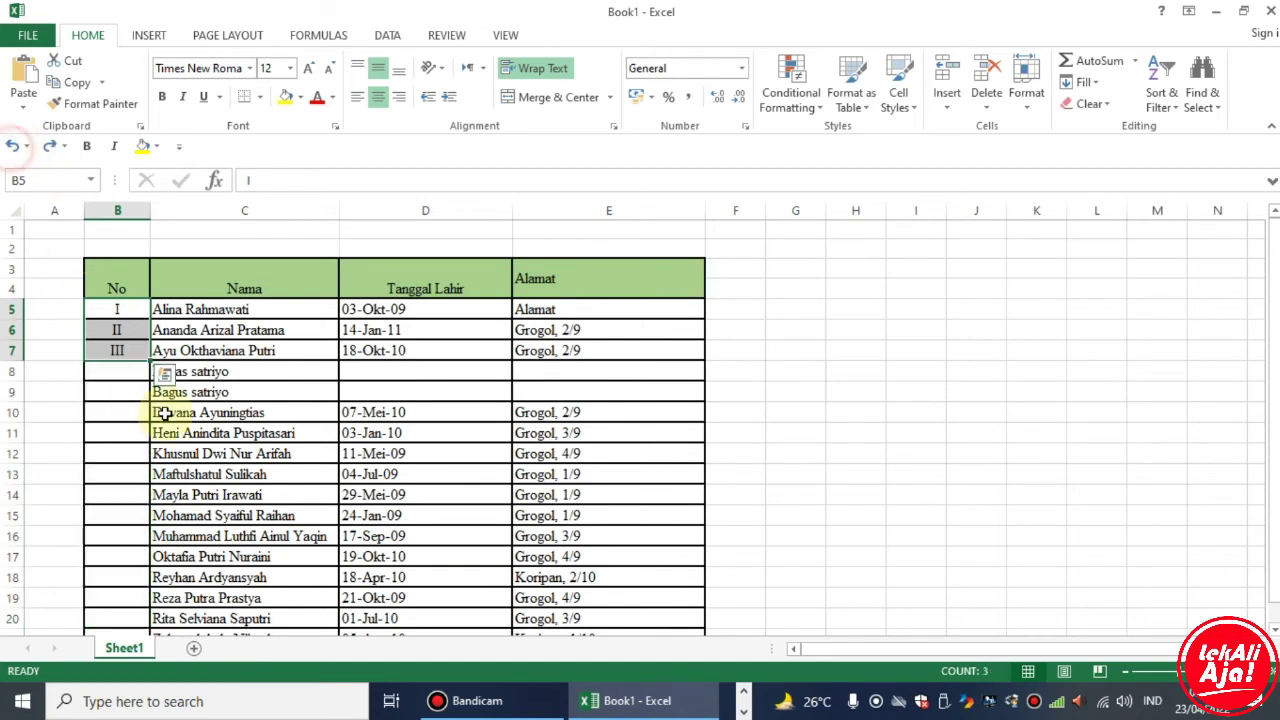
{"action": "left_click", "coordinate": [12, 147]}
{"action": "left_click", "coordinate": [12, 147]}
{"action": "left_click", "coordinate": [12, 147]}
{"action": "left_click", "coordinate": [118, 333]}
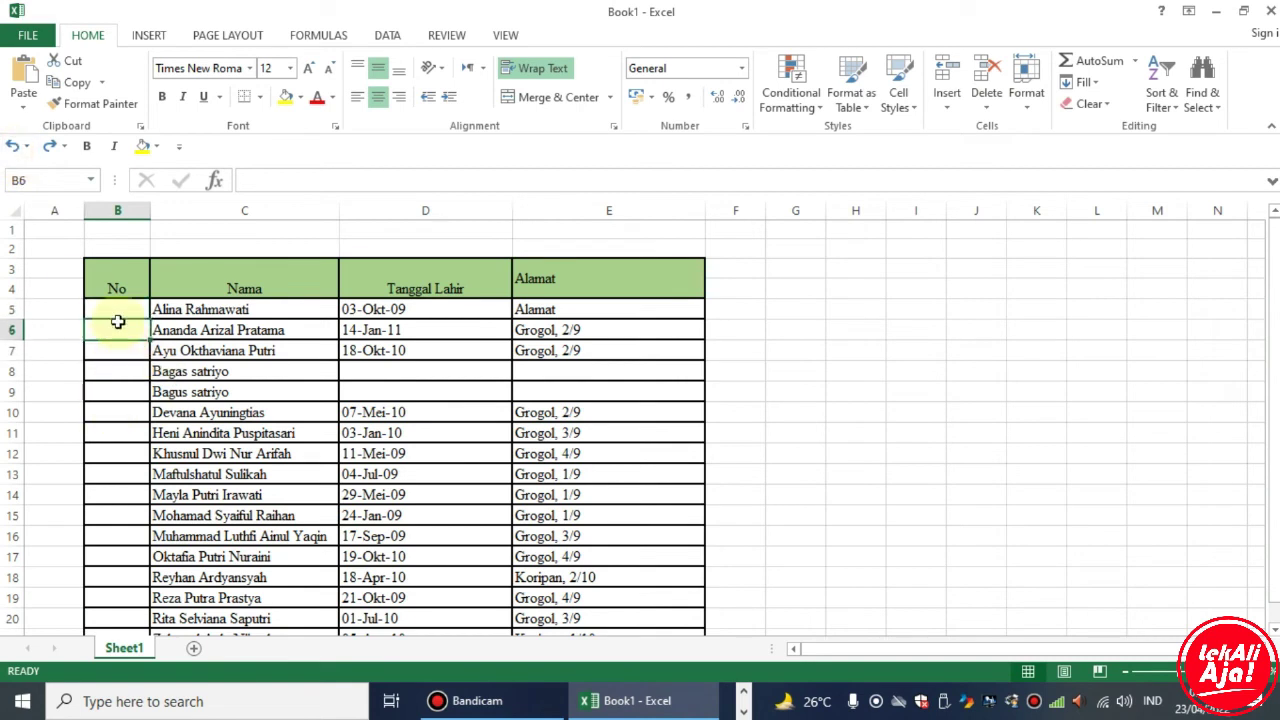
{"action": "left_click", "coordinate": [115, 390]}
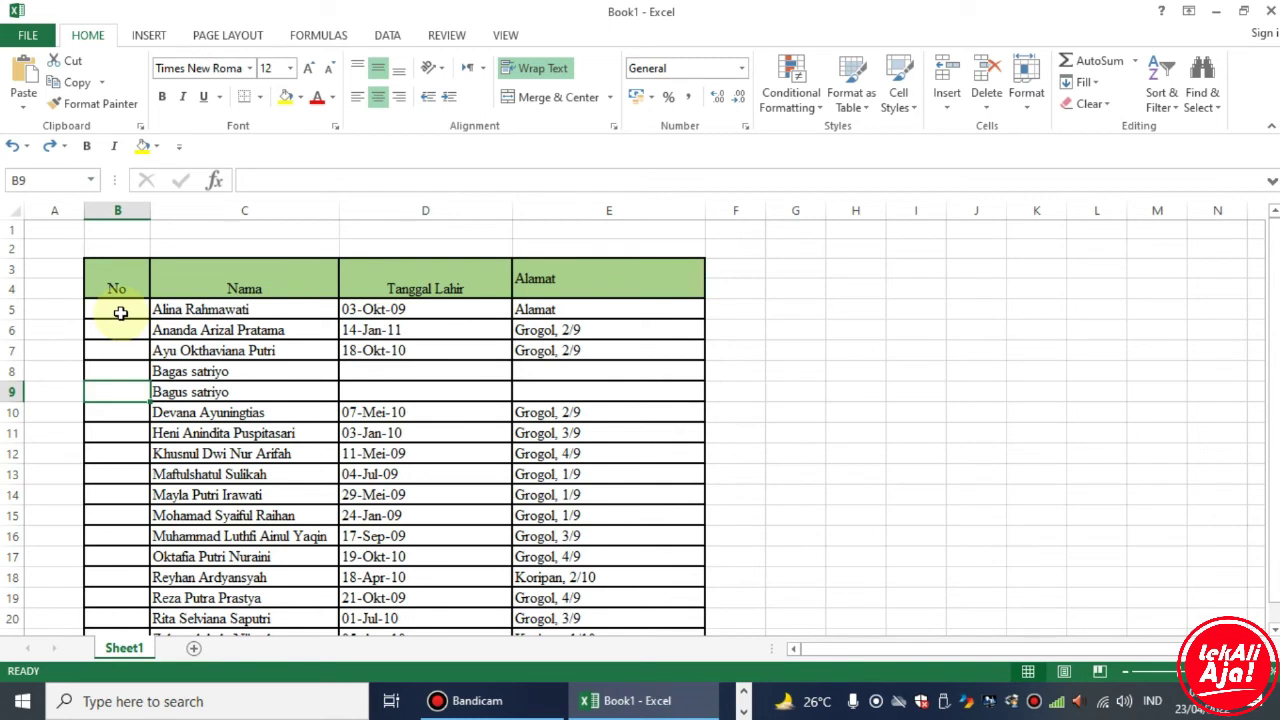
{"action": "left_click", "coordinate": [120, 313]}
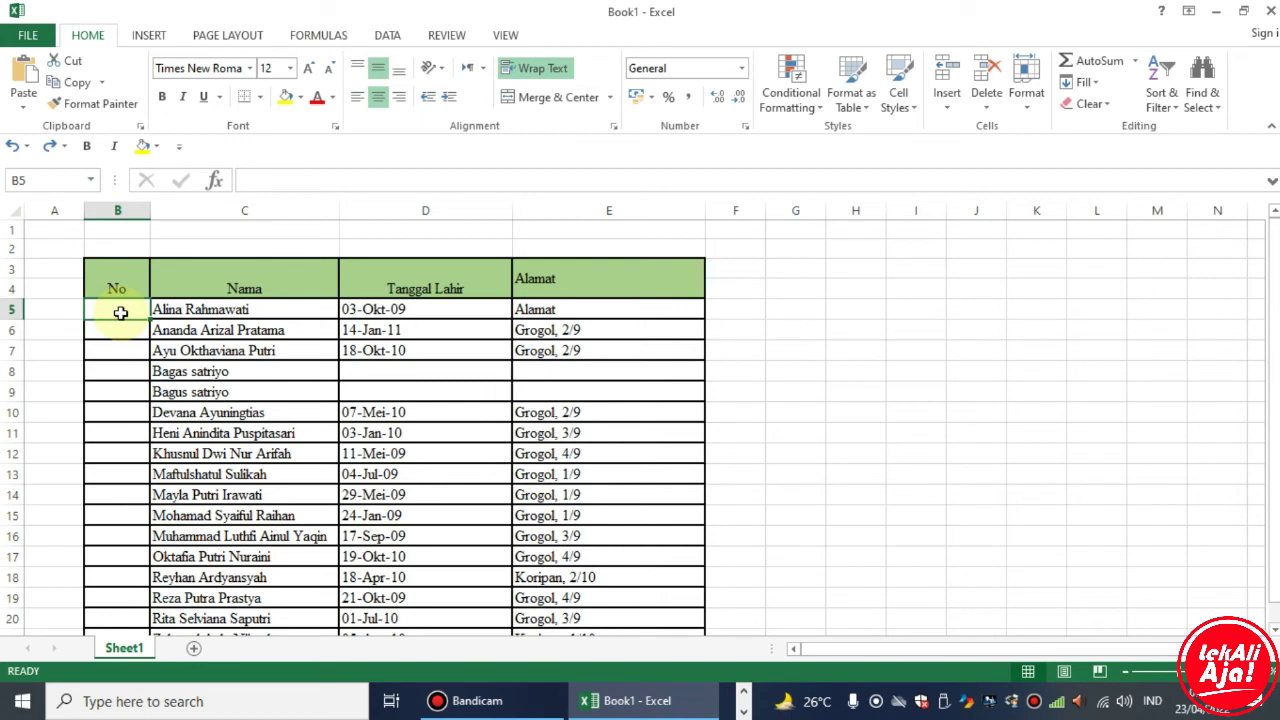
Enter =ROMAN(ROW()-4 in B5 without the closing parenthesis.
{"action": "type", "text": "="}
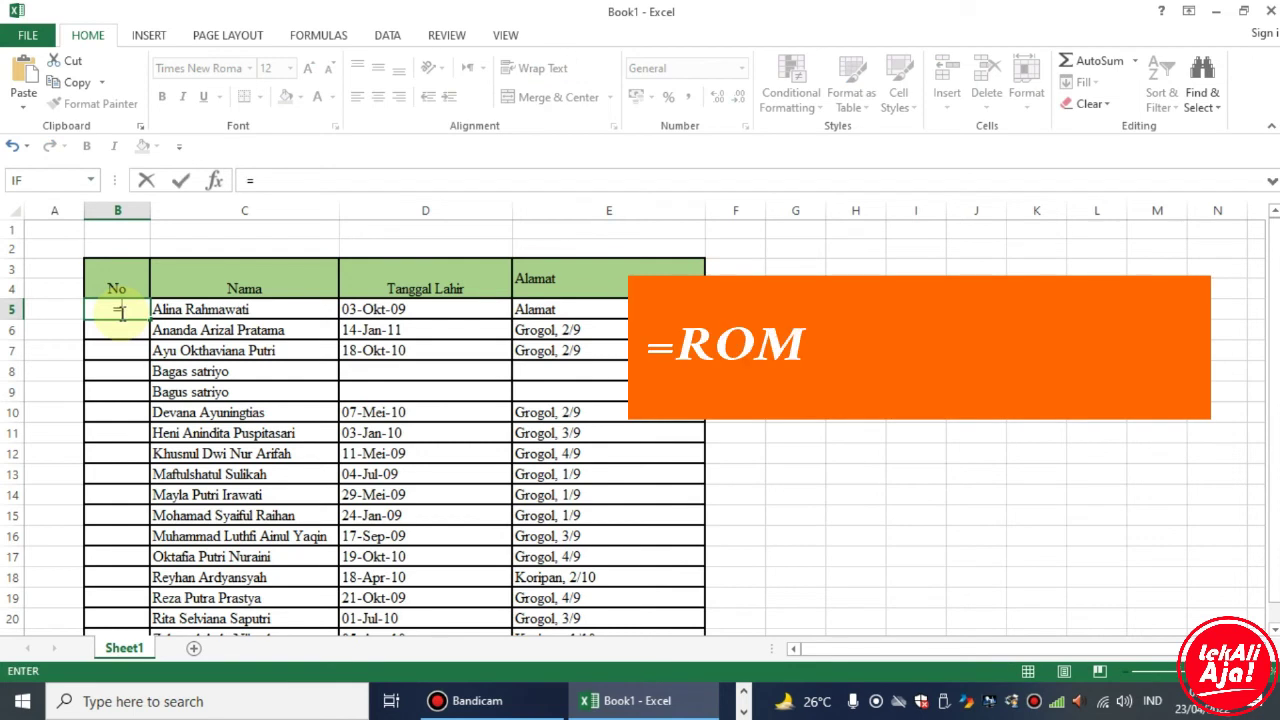
{"action": "type", "text": "ROMAN"}
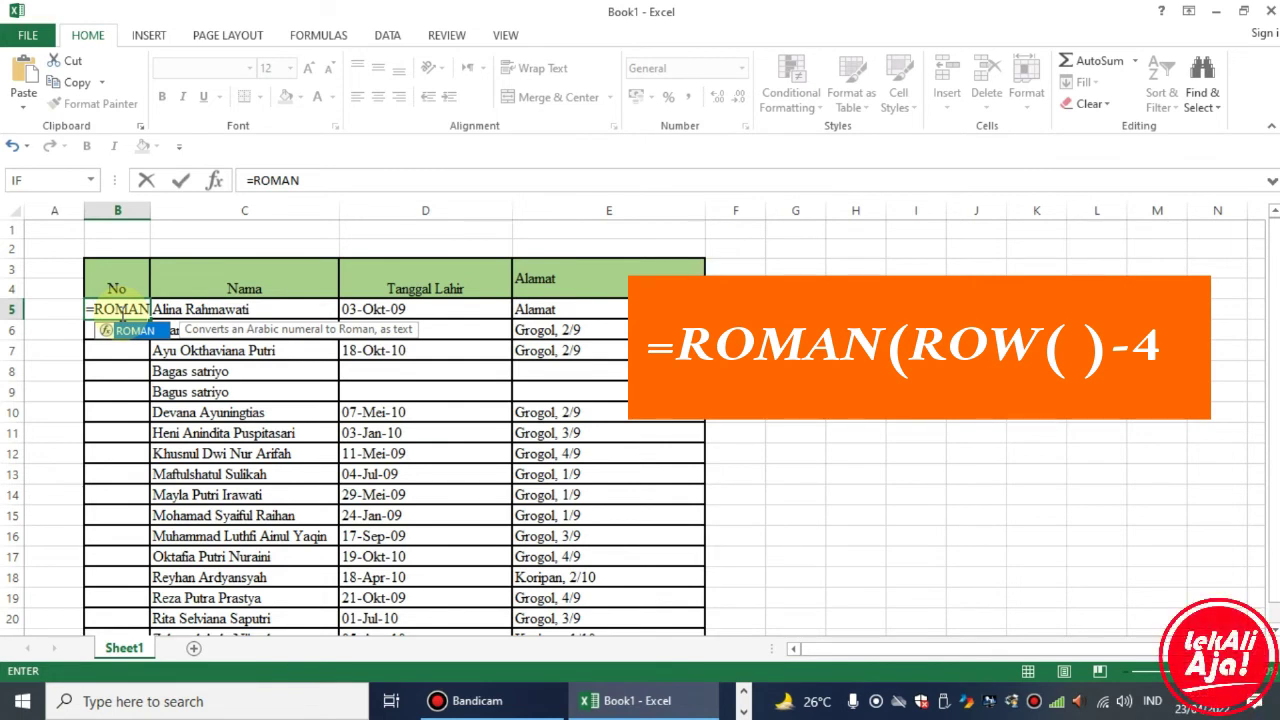
{"action": "type", "text": "("}
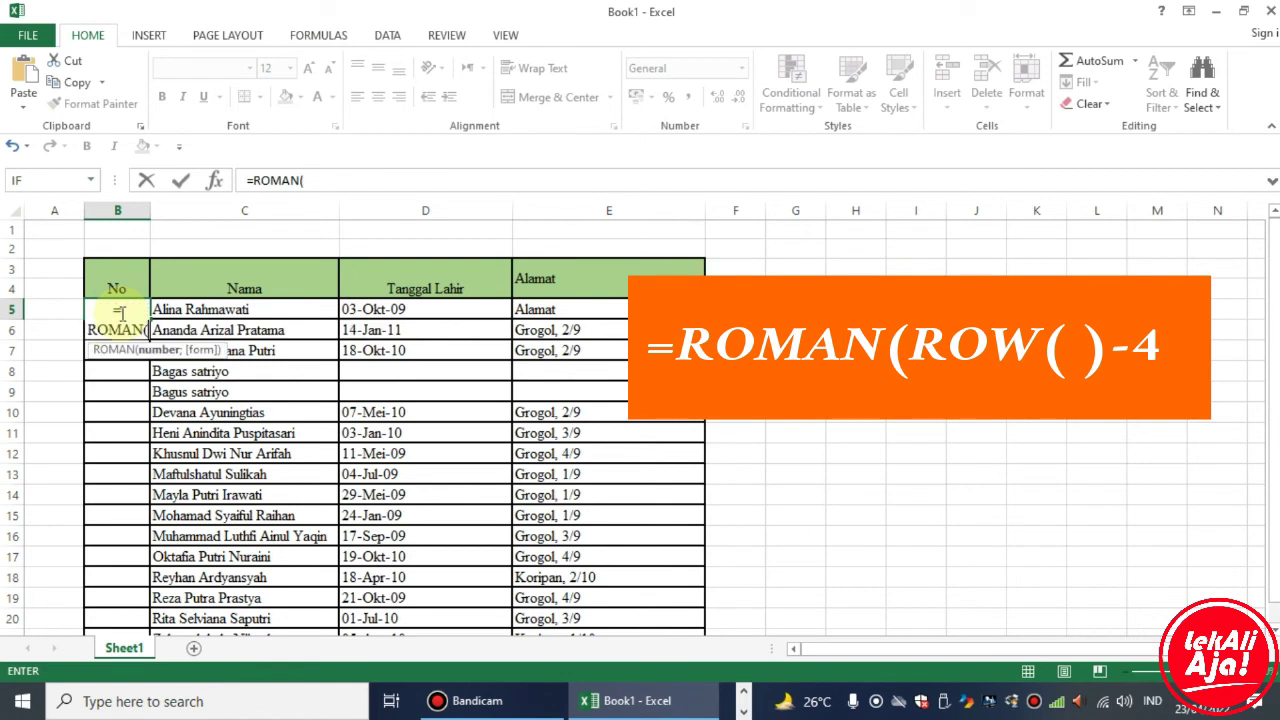
{"action": "type", "text": "ROW"}
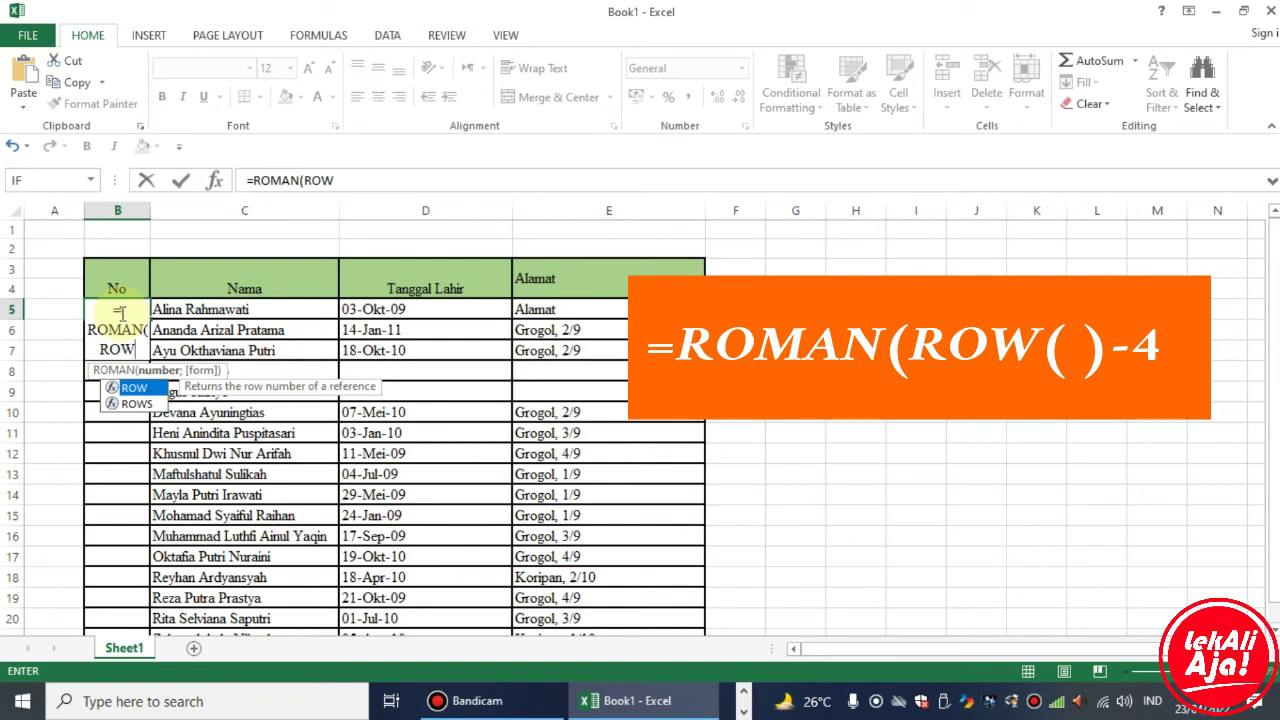
{"action": "type", "text": "()"}
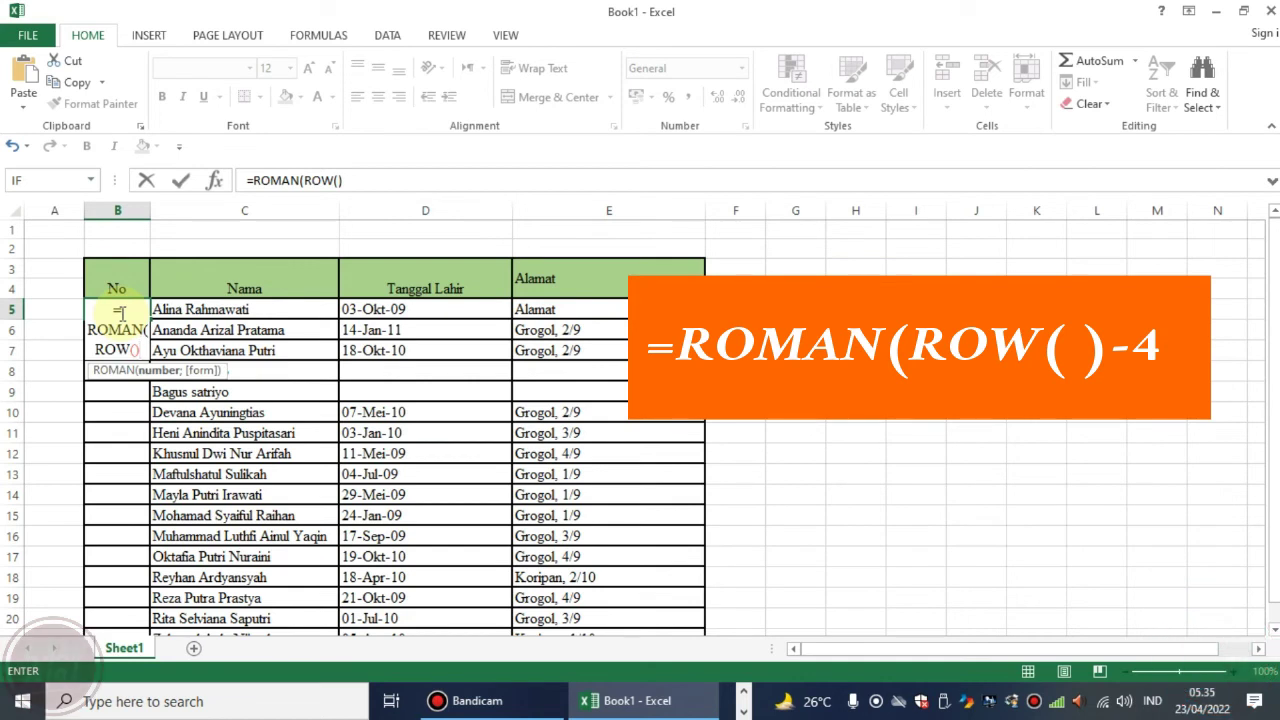
{"action": "type", "text": "-"}
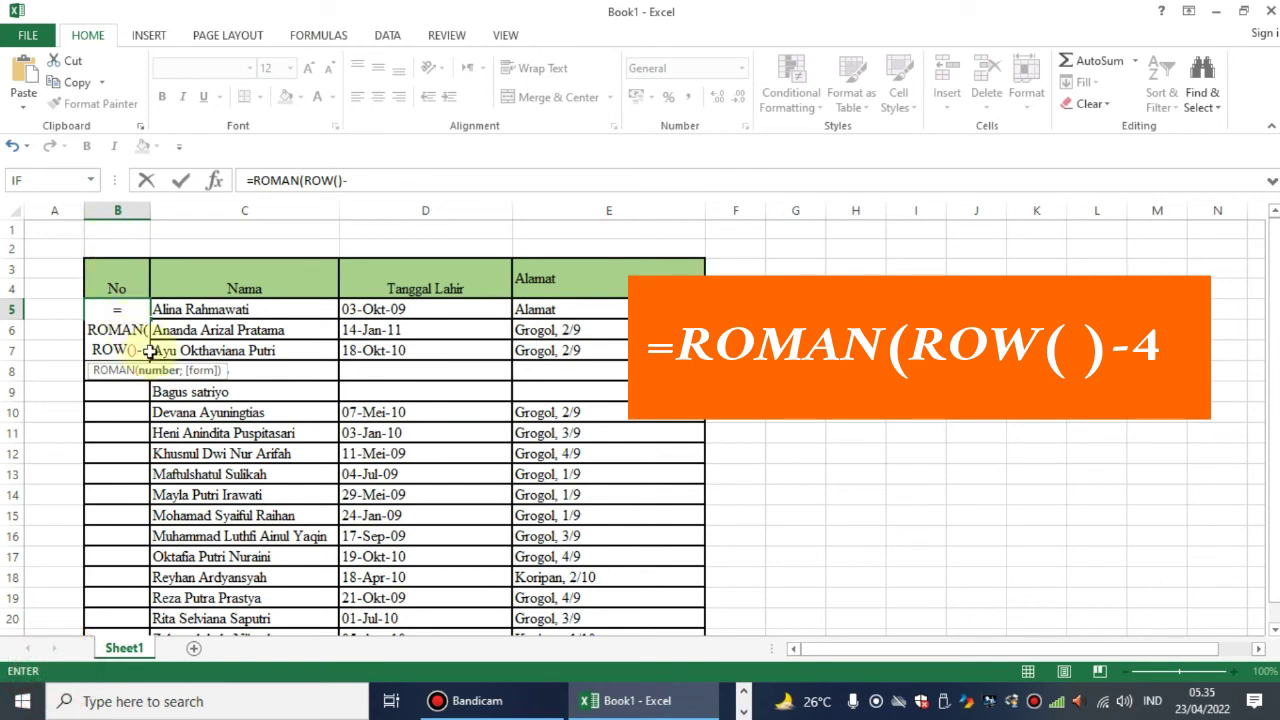
{"action": "type", "text": "4"}
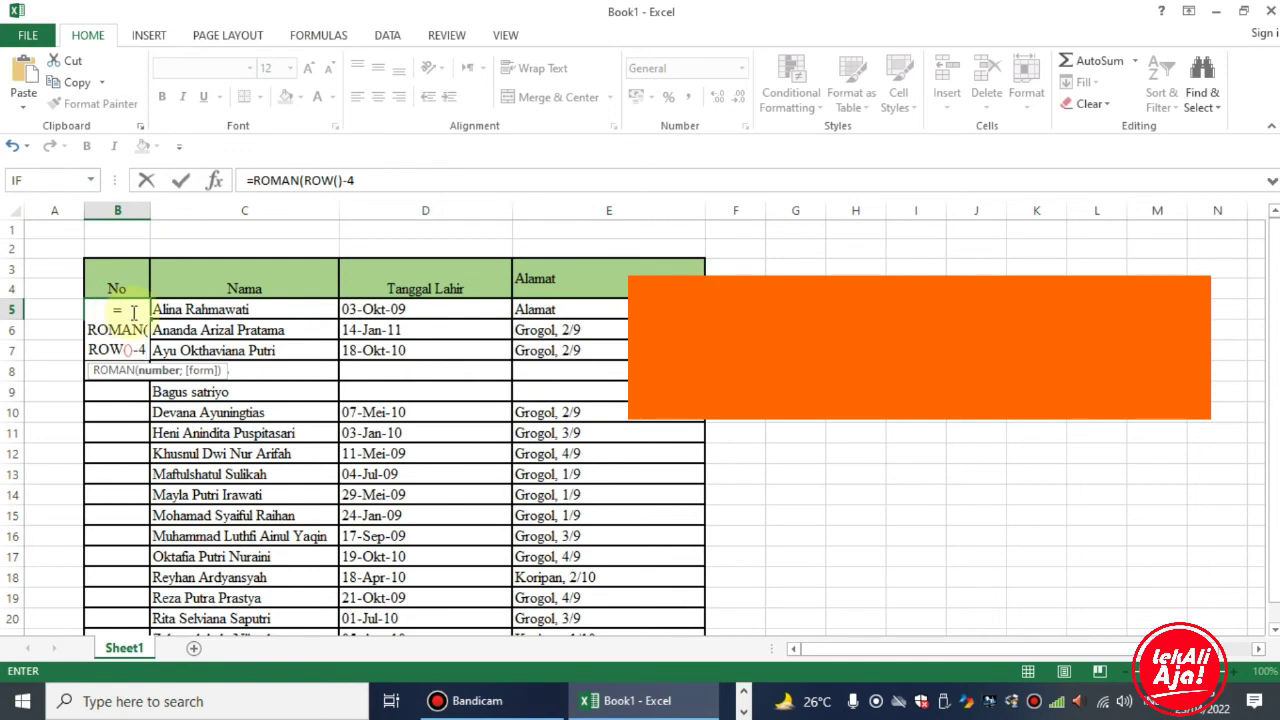
{"action": "key", "text": "Return"}
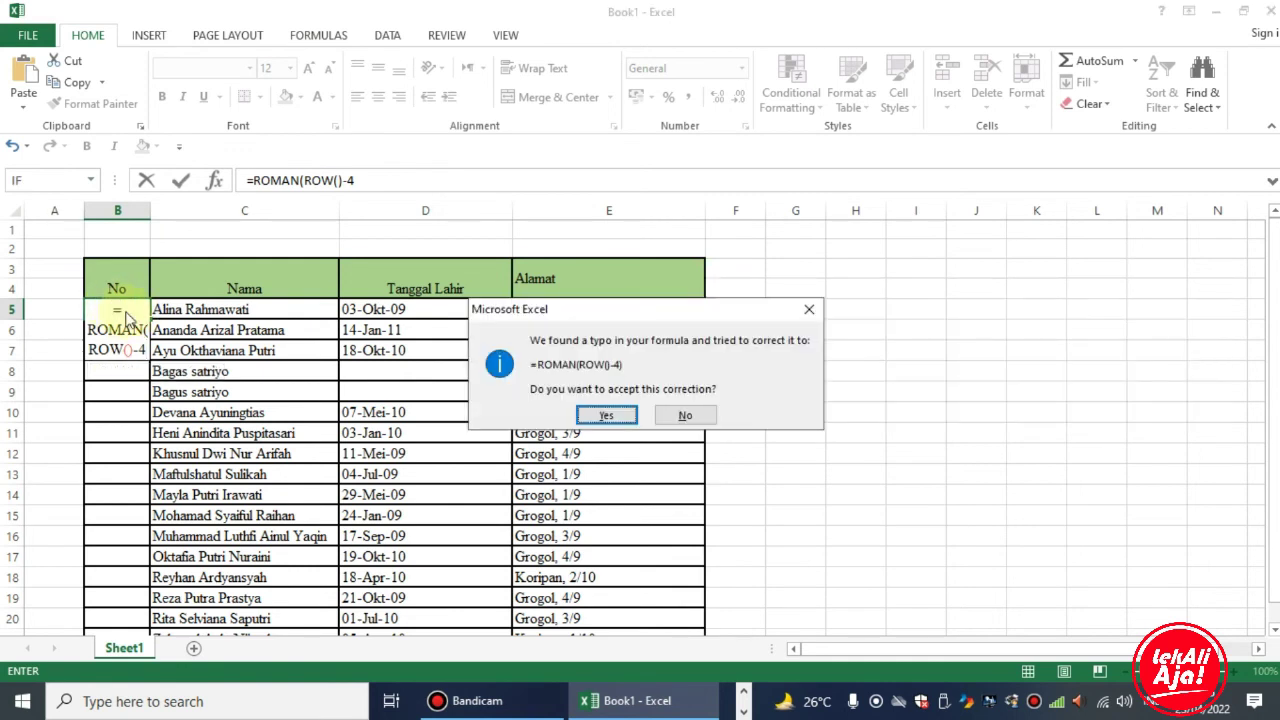
Accept the corrected =ROMAN(ROW()-4) formula and copy it from B5 down to B21.
{"action": "left_click", "coordinate": [608, 415]}
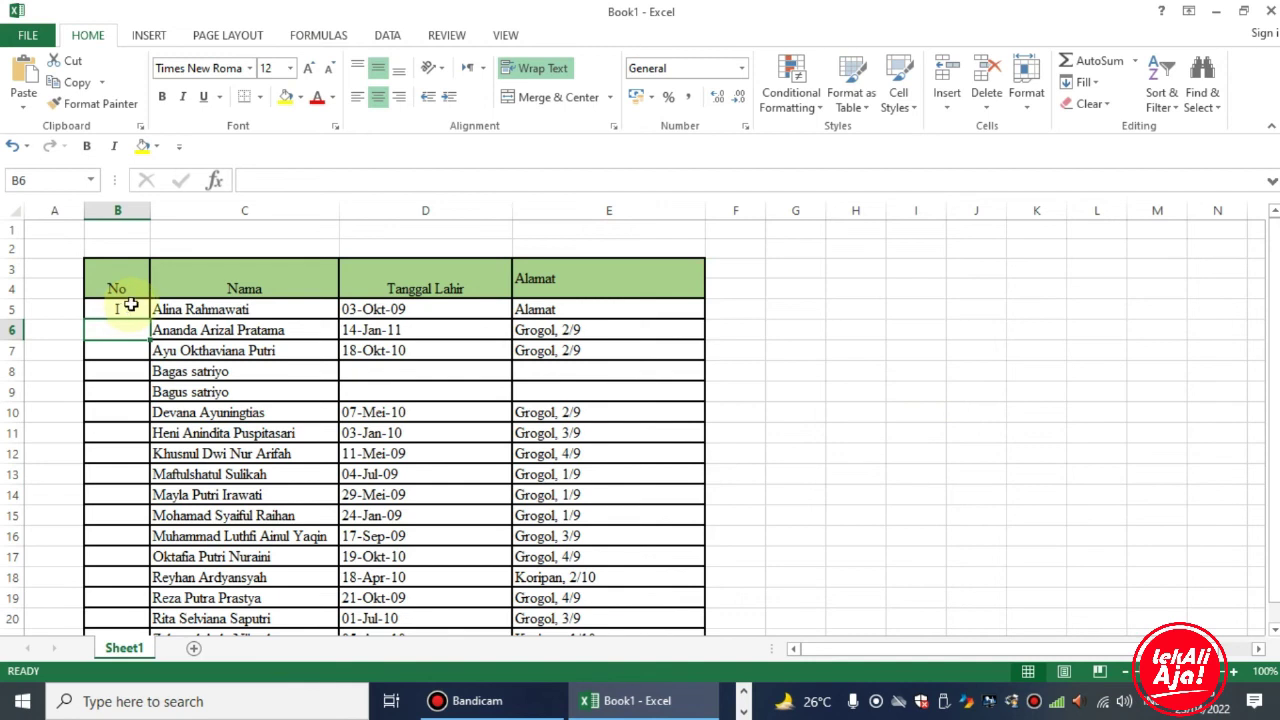
{"action": "left_click", "coordinate": [140, 312]}
{"action": "scroll", "coordinate": [148, 282], "scroll_direction": "down", "scroll_amount": 1}
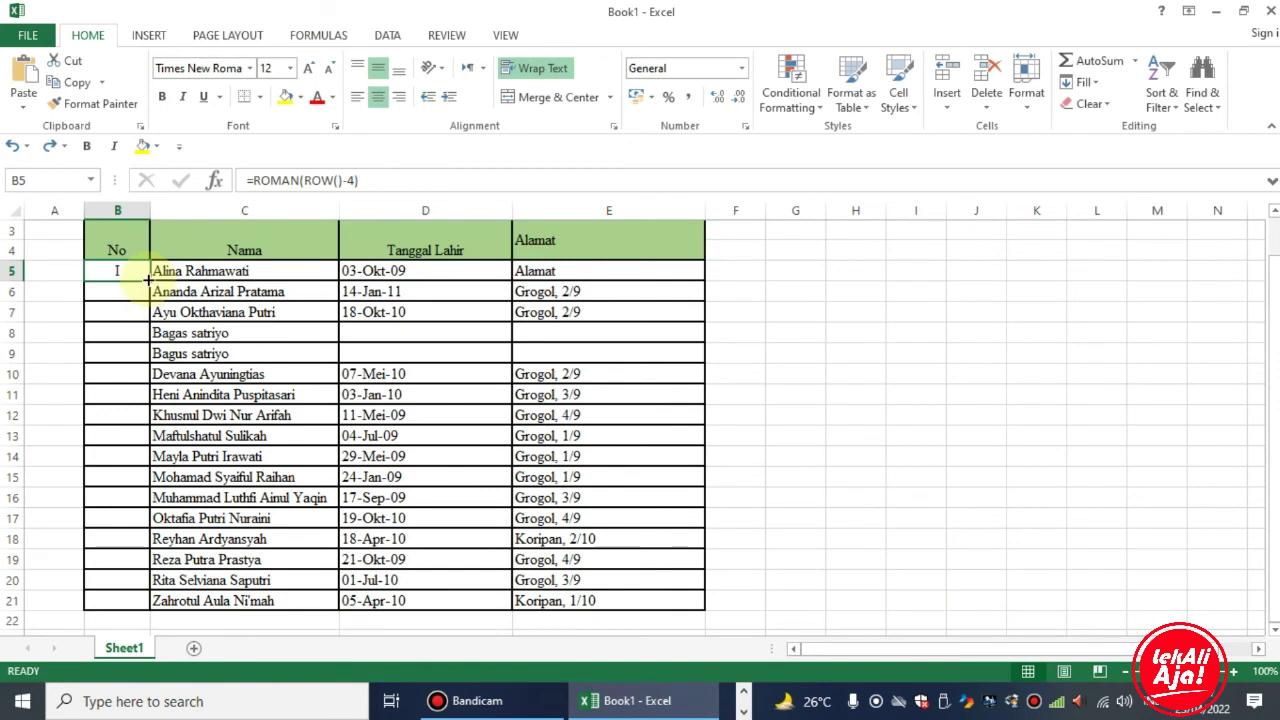
{"action": "double_click", "coordinate": [148, 282]}
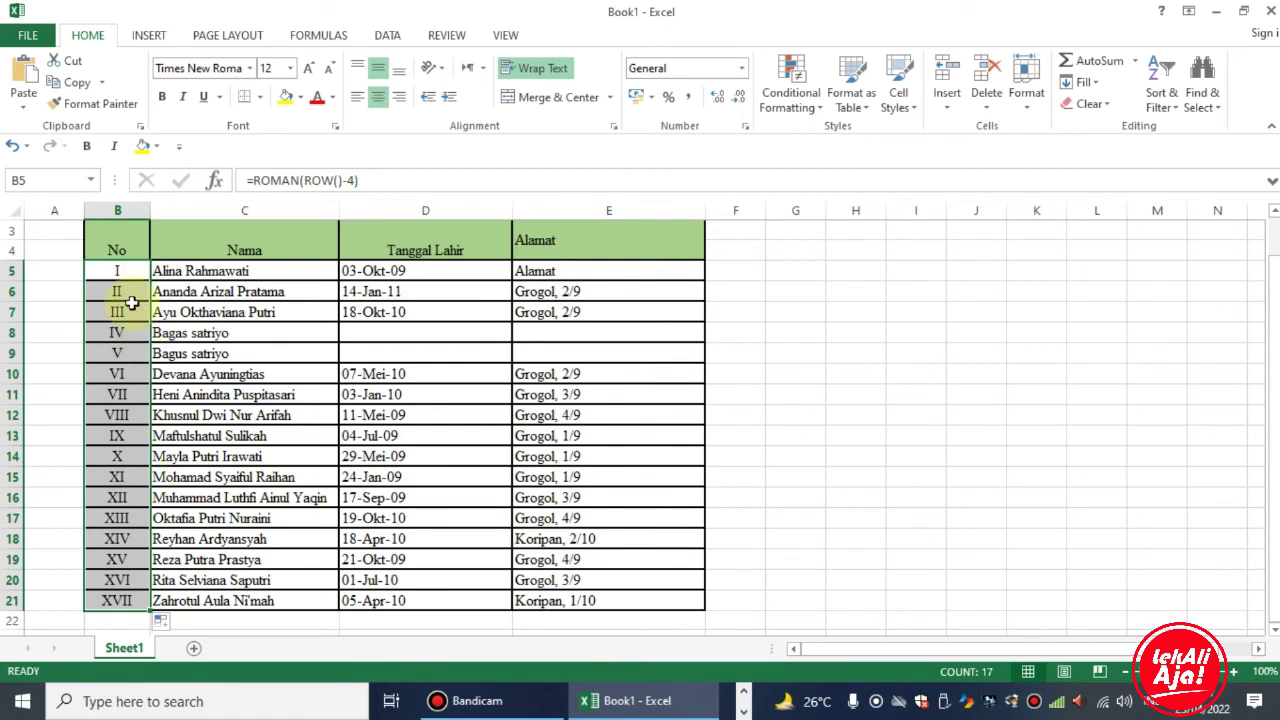
Check the copied formula in cells B7, B10, B14 and B17.
{"action": "left_click", "coordinate": [147, 283]}
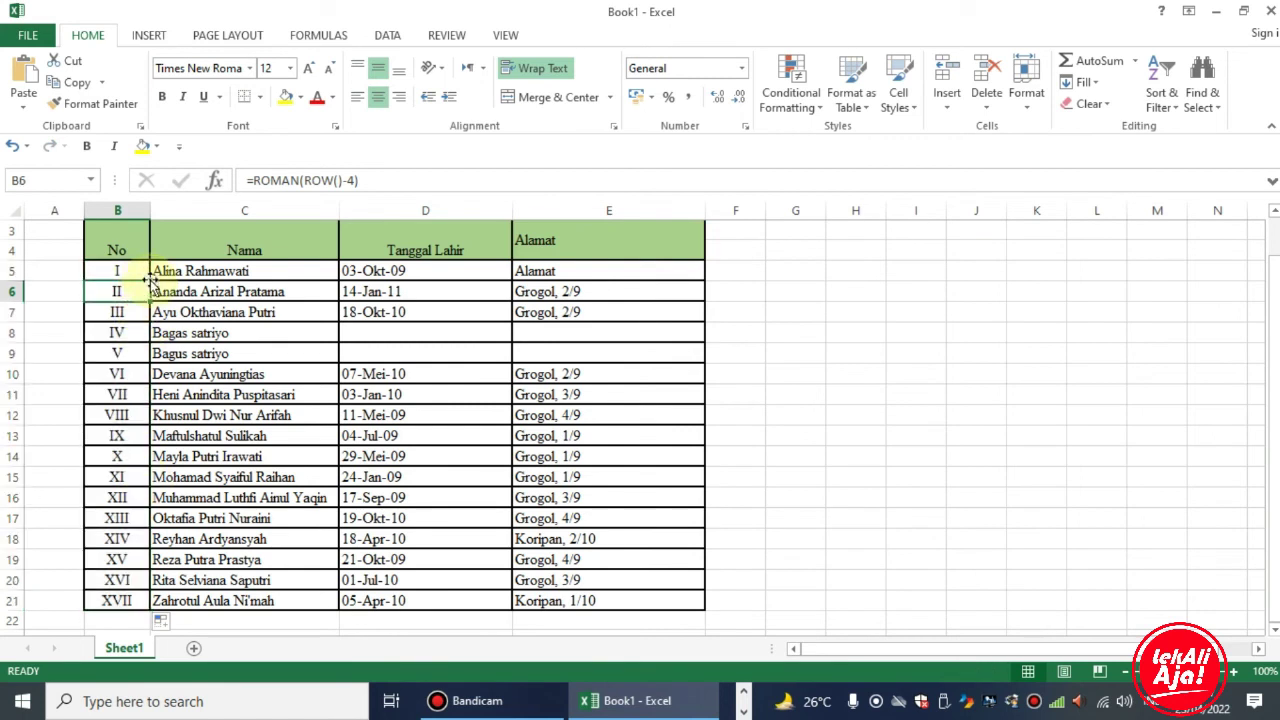
{"action": "left_click", "coordinate": [147, 281]}
{"action": "left_click", "coordinate": [115, 313]}
{"action": "left_click", "coordinate": [110, 374]}
{"action": "left_click", "coordinate": [107, 456]}
{"action": "left_click", "coordinate": [143, 516]}
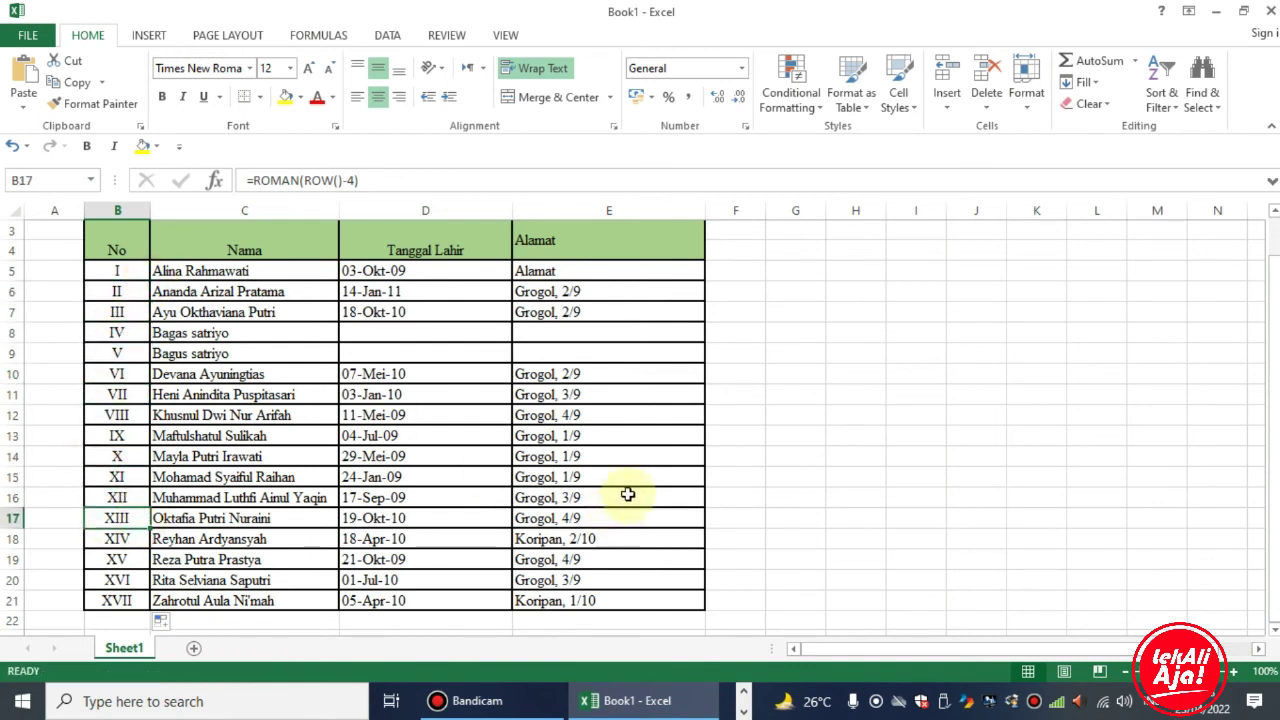
{"action": "scroll", "coordinate": [640, 470], "scroll_direction": "down", "scroll_amount": 2}
{"action": "scroll", "coordinate": [660, 430], "scroll_direction": "up", "scroll_amount": 3}
{"action": "scroll", "coordinate": [680, 410], "scroll_direction": "down", "scroll_amount": 2}
{"action": "scroll", "coordinate": [660, 390], "scroll_direction": "up", "scroll_amount": 2}
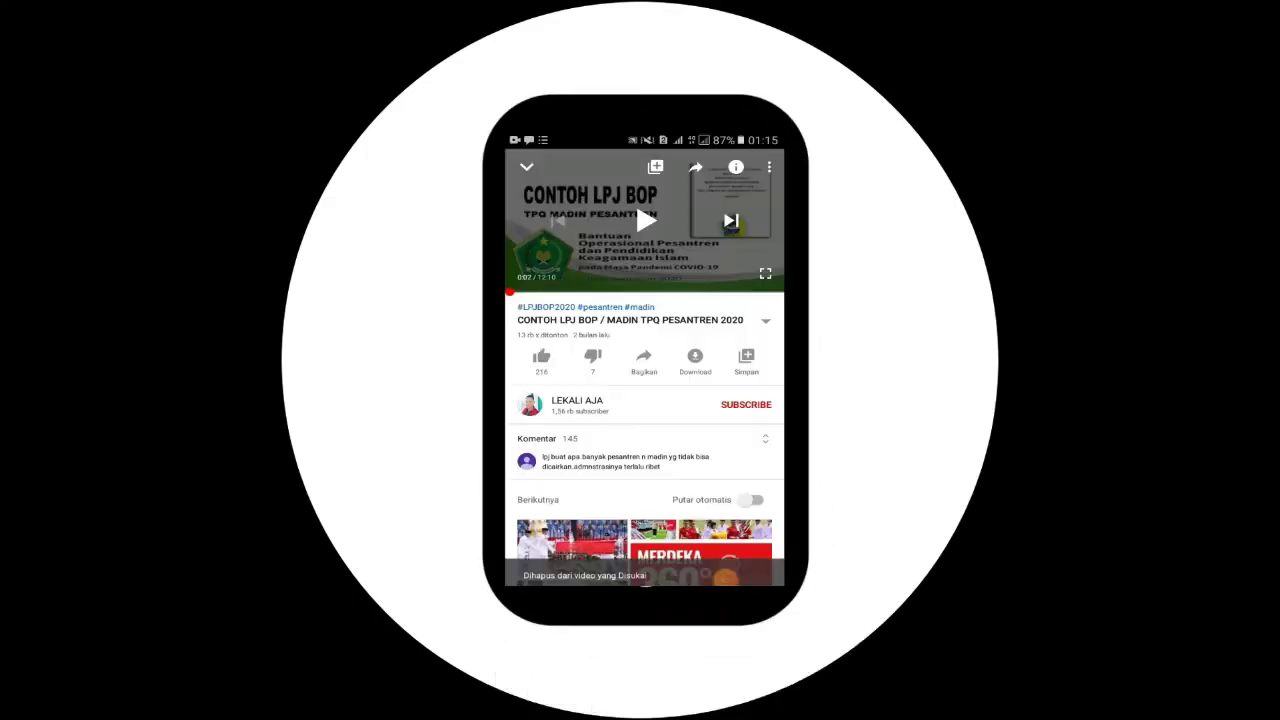